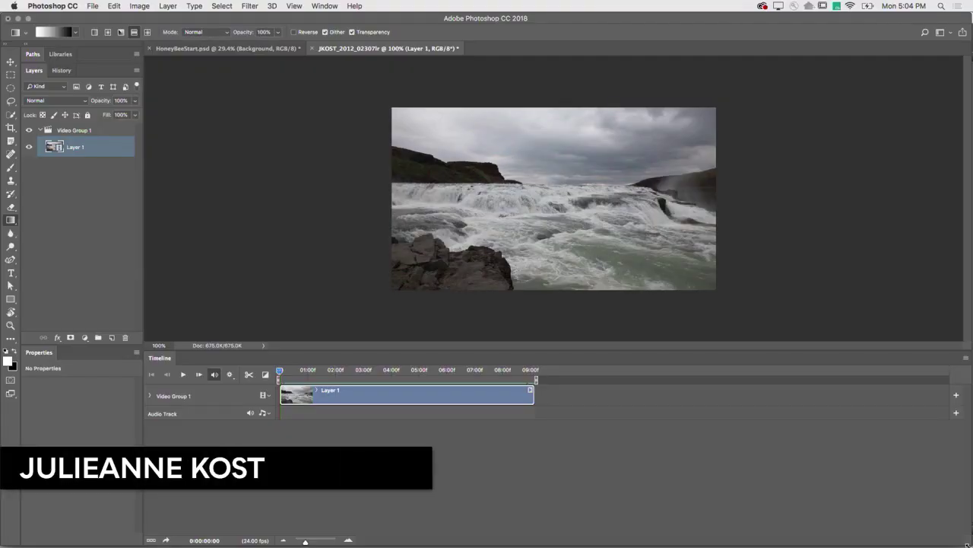
Preview the waterfall video, check the clip's end, and return to the start.
{"action": "key", "text": "space"}
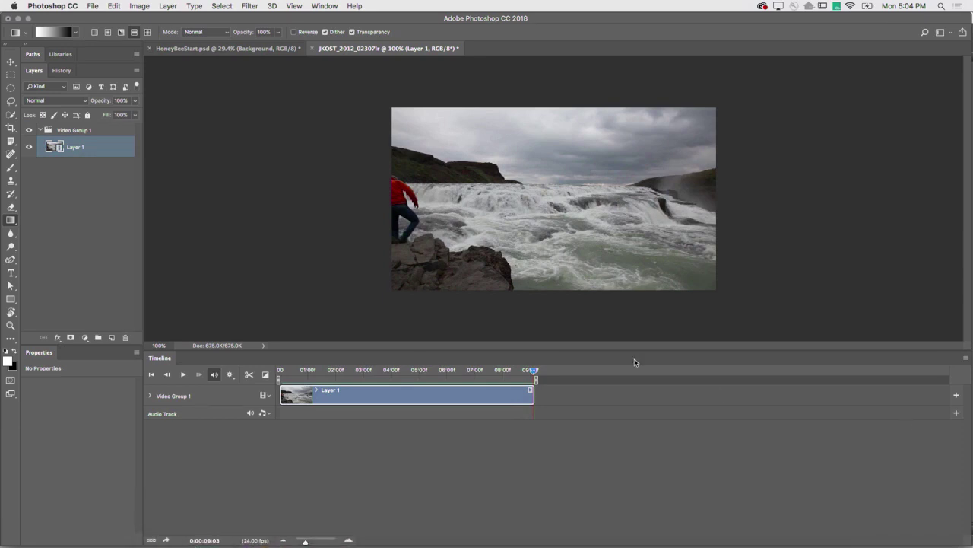
{"action": "left_click_drag", "start_coordinate": [532, 370], "coordinate": [525, 370]}
{"action": "left_click_drag", "start_coordinate": [529, 372], "coordinate": [277, 380]}
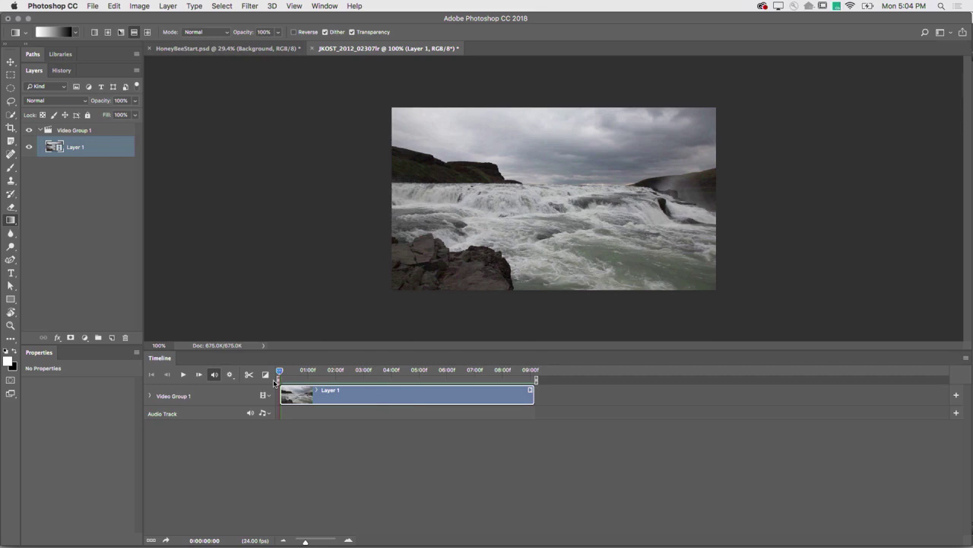
Copy the merged first frame and paste it as Layer 2 above Video Group 1.
{"action": "key", "text": "super+a"}
{"action": "left_click", "coordinate": [115, 6]}
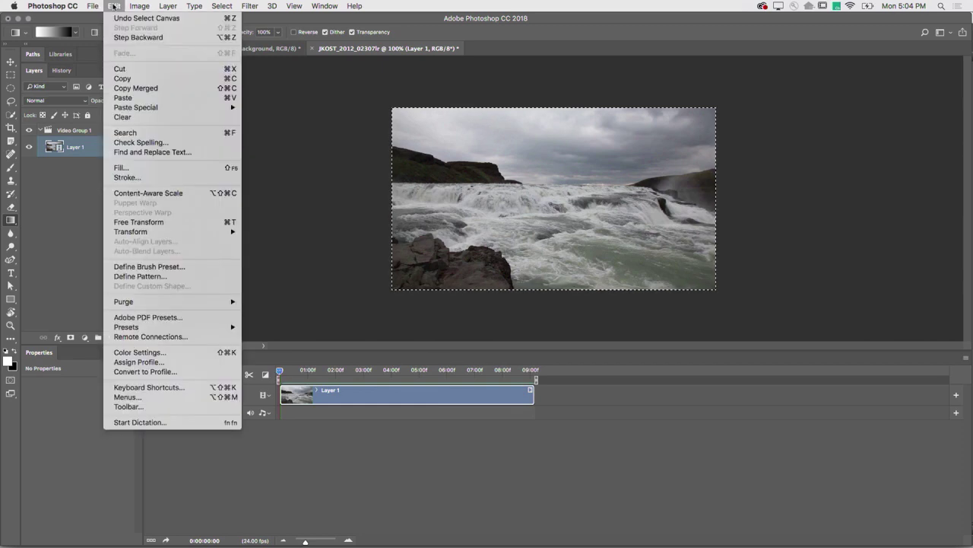
{"action": "left_click", "coordinate": [137, 88]}
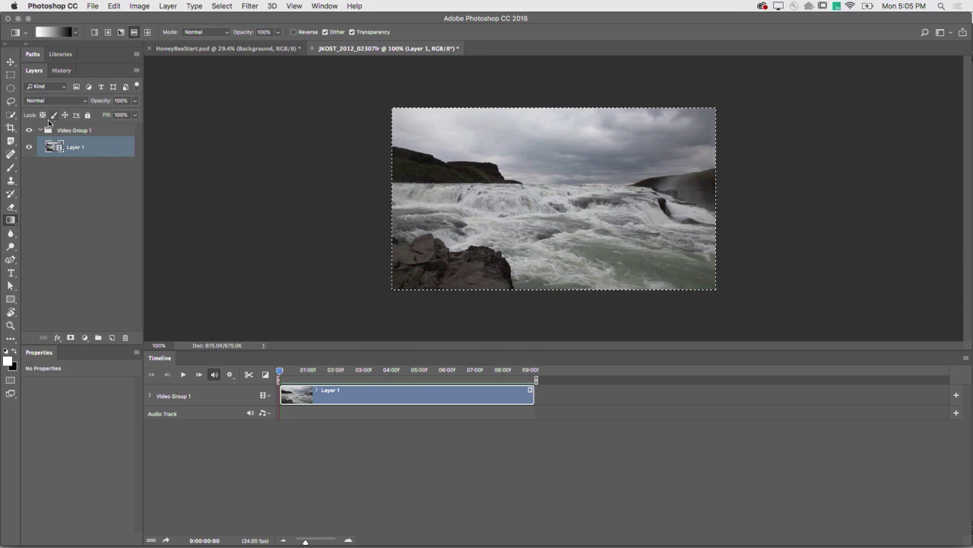
{"action": "left_click", "coordinate": [41, 131]}
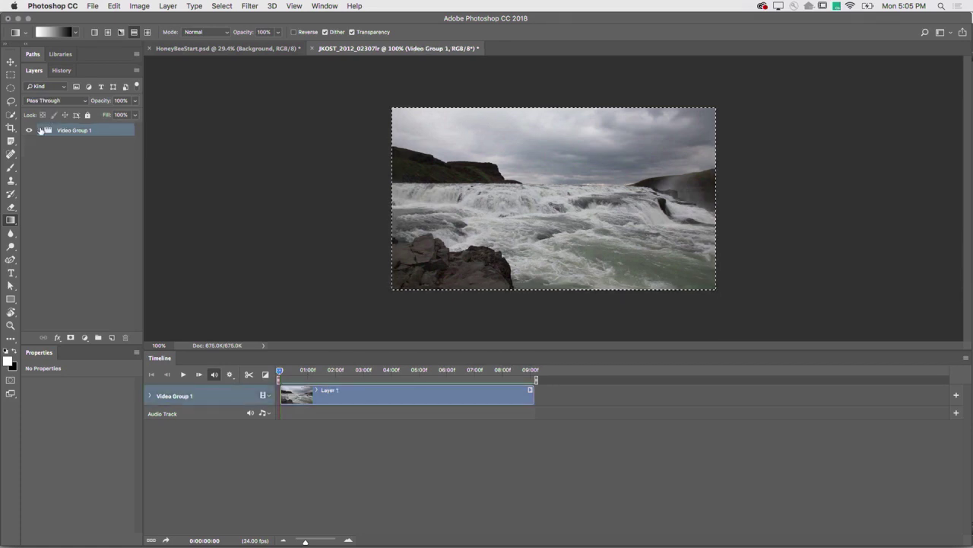
{"action": "key", "text": "ctrl+j"}
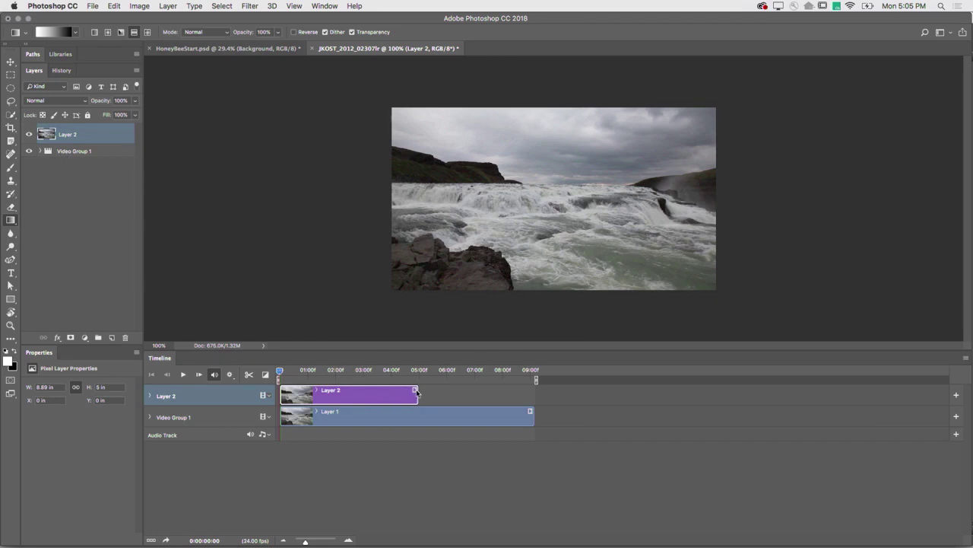
Stretch Layer 2 to the full nine-second clip, preview playback, and rewind.
{"action": "left_click_drag", "start_coordinate": [416, 394], "coordinate": [532, 400]}
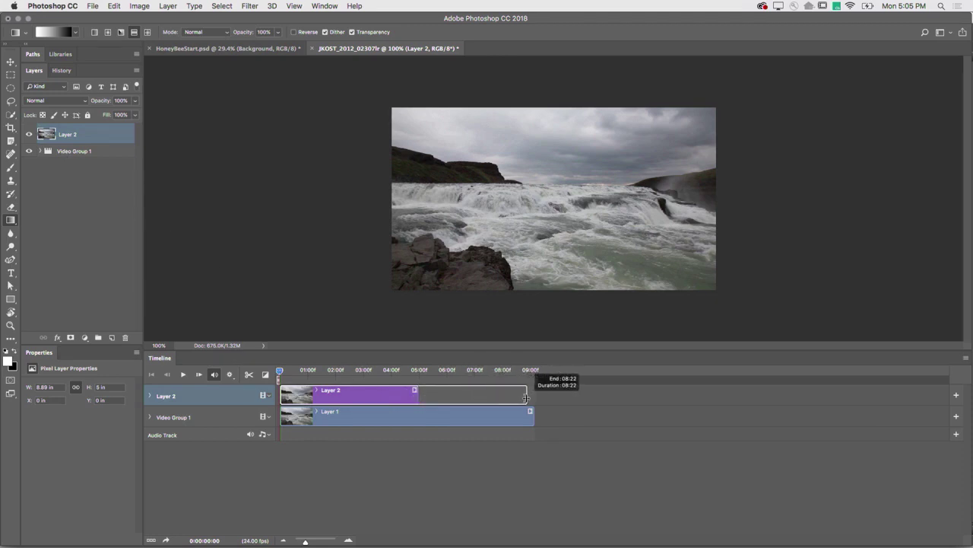
{"action": "key", "text": "space"}
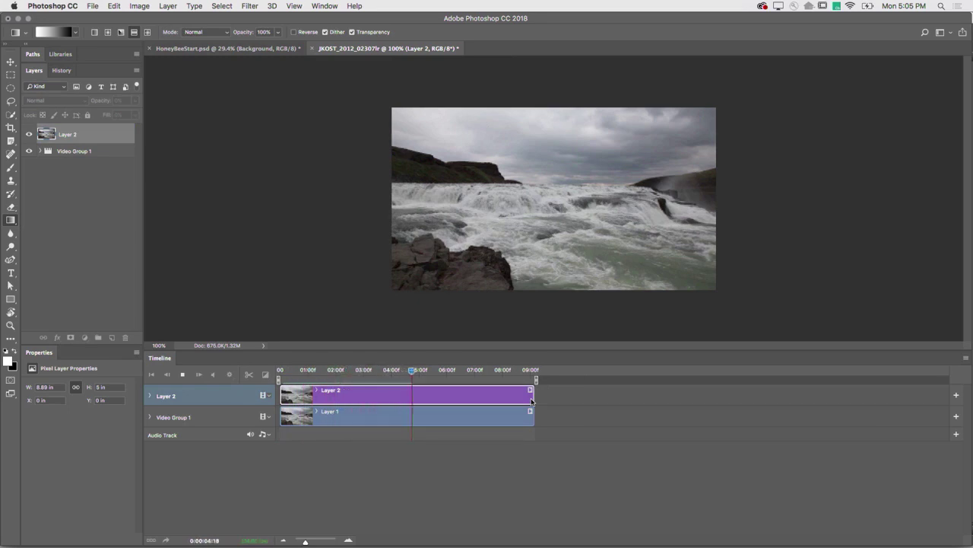
{"action": "key", "text": "space"}
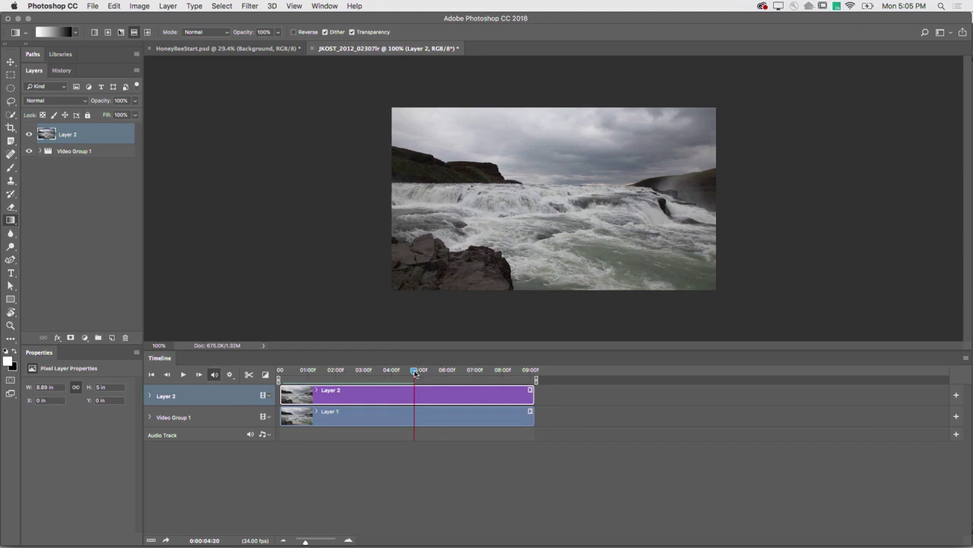
{"action": "left_click_drag", "start_coordinate": [415, 371], "coordinate": [276, 383]}
Add a layer mask to Layer 2, fill it black, then preview and rewind.
{"action": "left_click", "coordinate": [69, 338]}
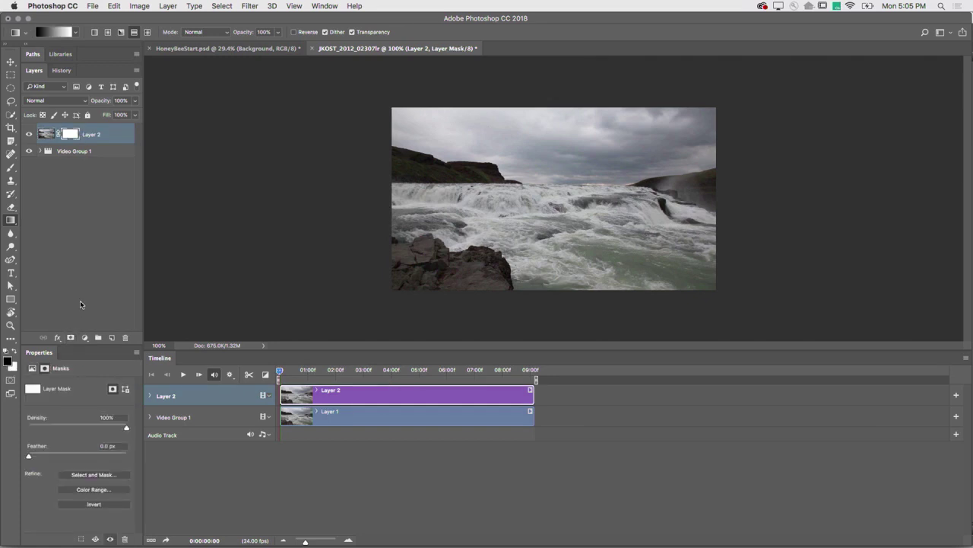
{"action": "key", "text": "b"}
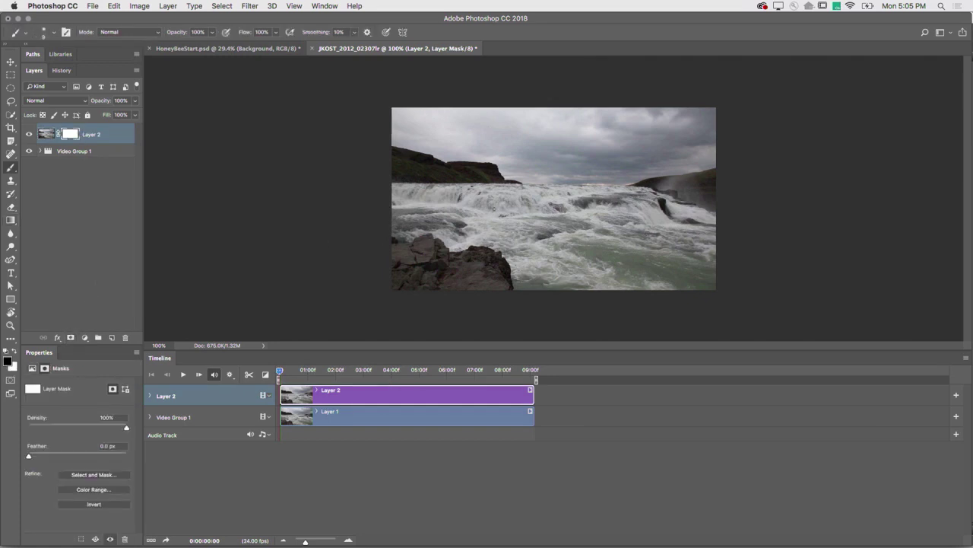
{"action": "left_click_drag", "start_coordinate": [494, 209], "coordinate": [505, 193]}
{"action": "key", "text": "ctrl+i"}
{"action": "key", "text": "space"}
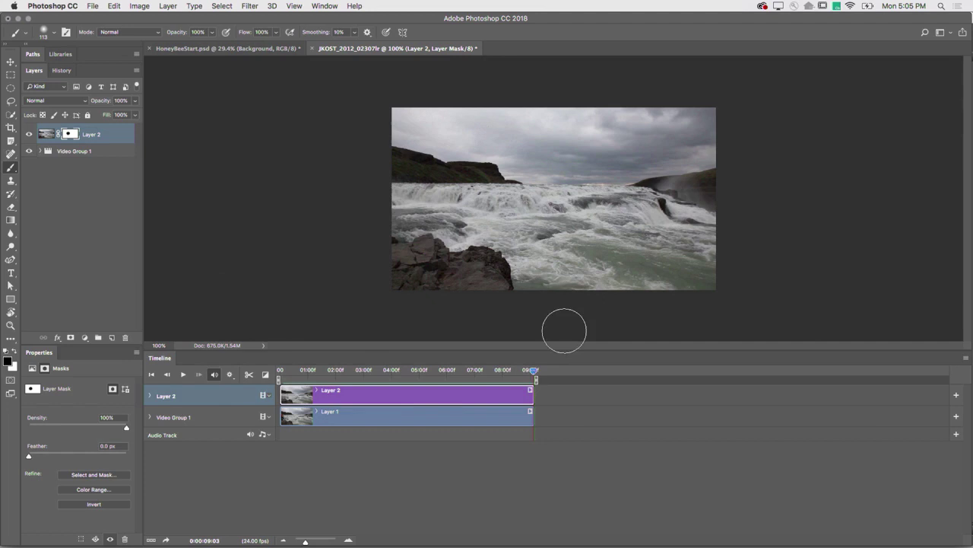
{"action": "left_click_drag", "start_coordinate": [535, 372], "coordinate": [273, 378]}
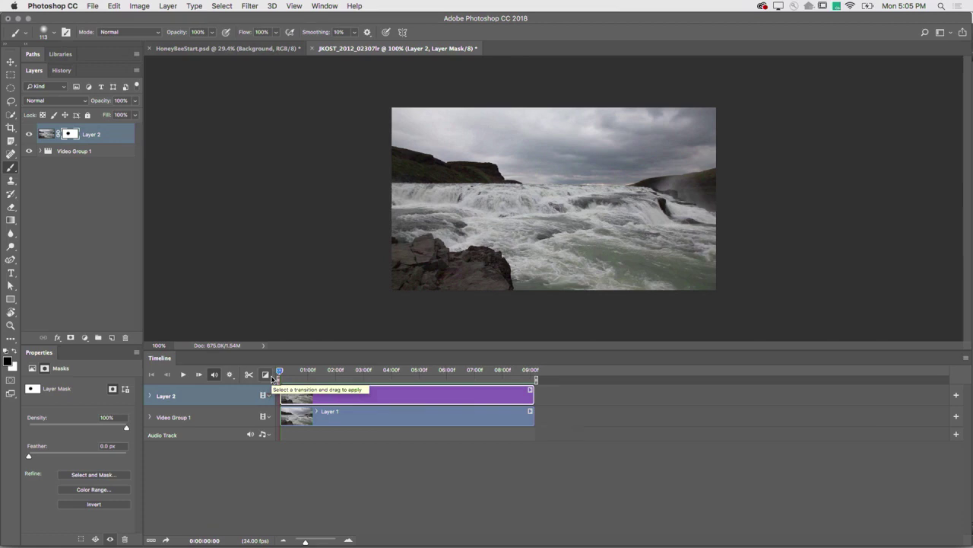
Draw a reflected gradient band on Layer 2's mask, then nudge Layer 1 with Move.
{"action": "key", "text": "g"}
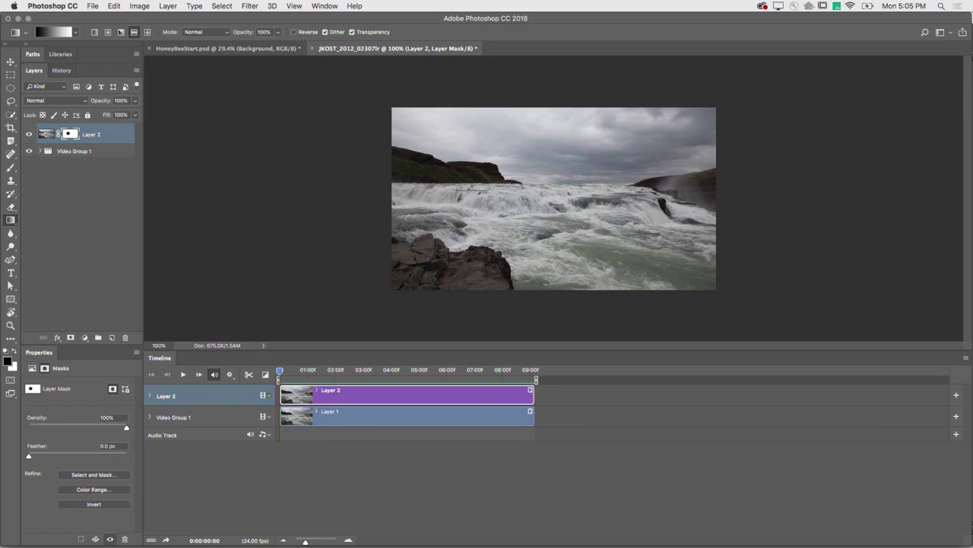
{"action": "left_click_drag", "start_coordinate": [456, 198], "coordinate": [486, 197]}
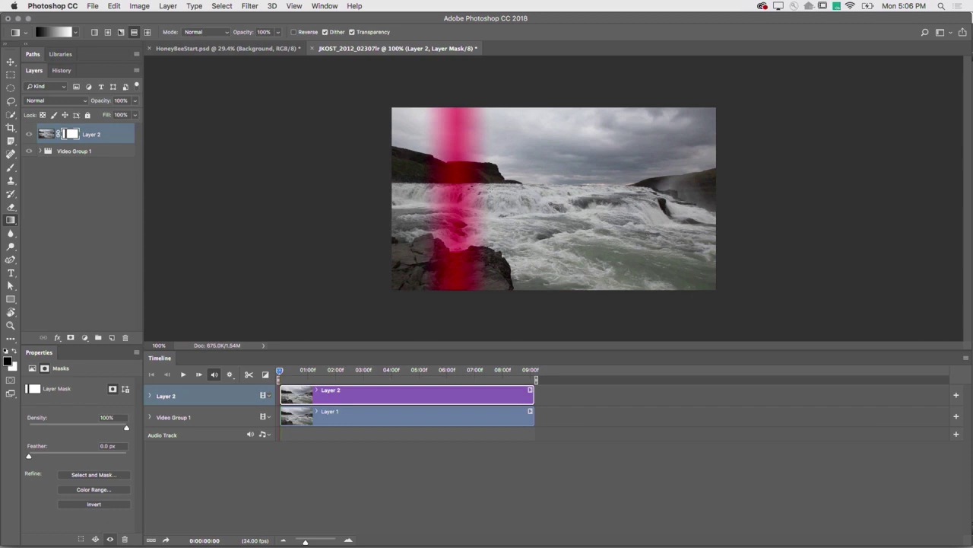
{"action": "key", "text": "v"}
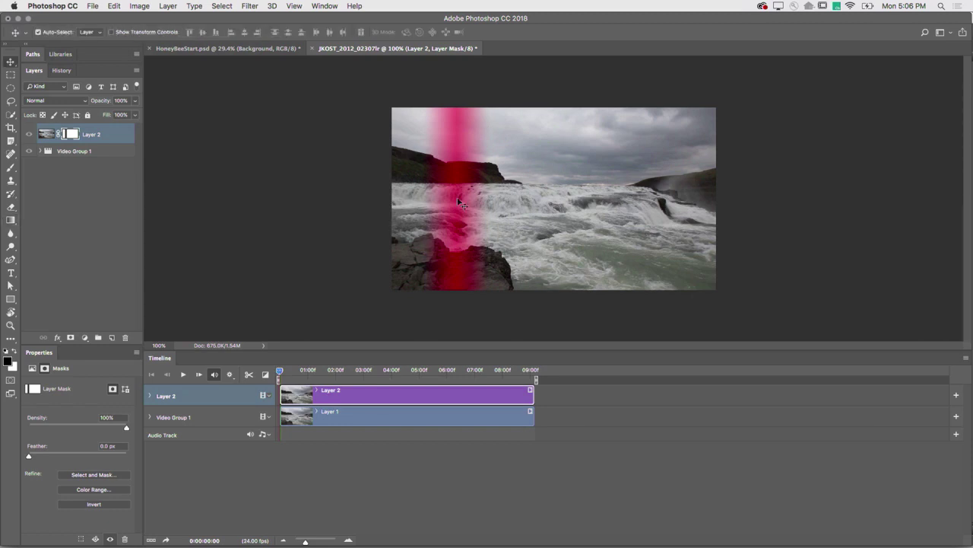
{"action": "left_click_drag", "start_coordinate": [463, 204], "coordinate": [413, 199]}
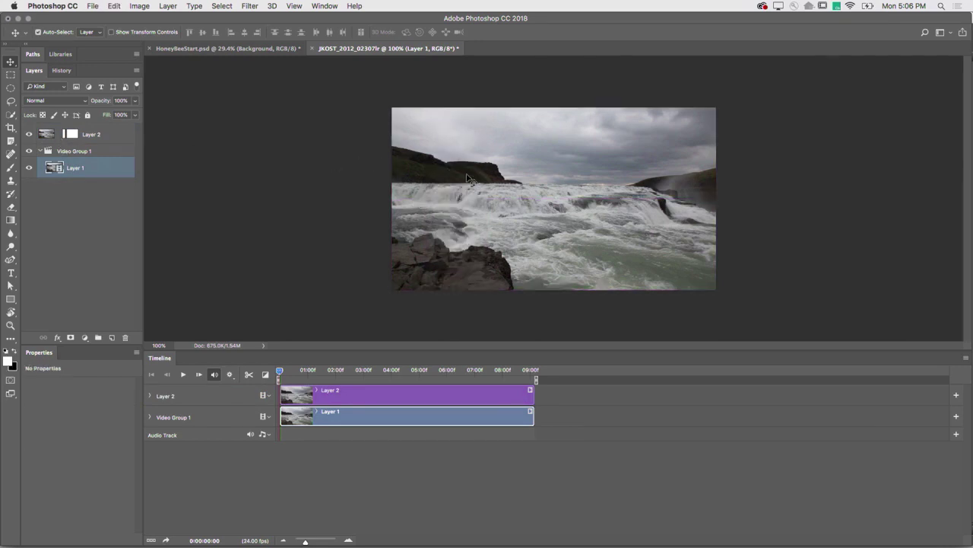
Slide Layer 2's mask gradient to the left edge and expand its timeline properties.
{"action": "left_click_drag", "start_coordinate": [433, 188], "coordinate": [435, 184]}
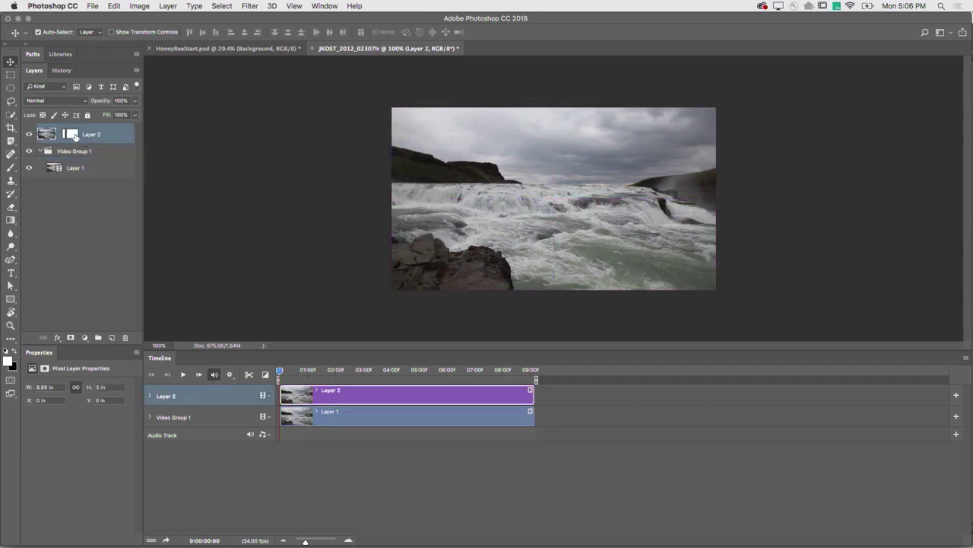
{"action": "left_click", "coordinate": [71, 134]}
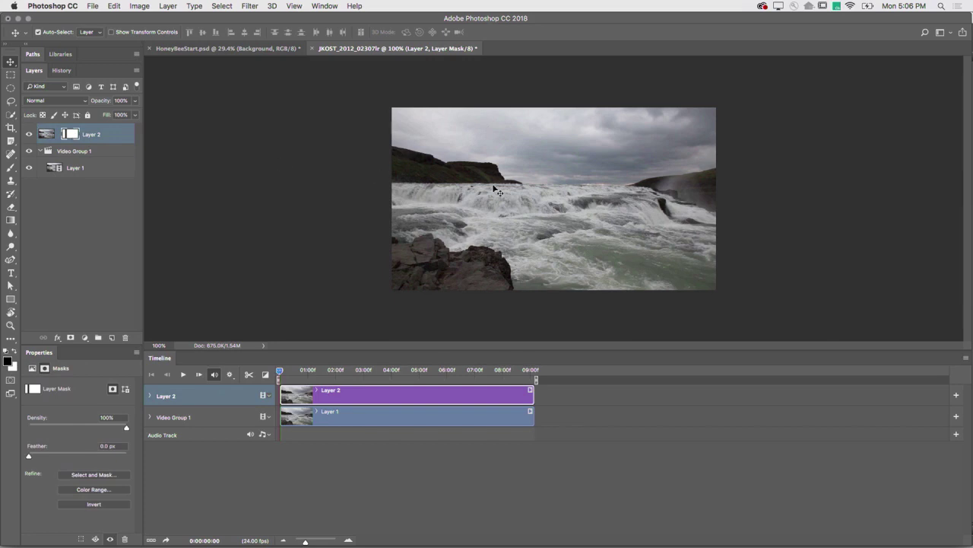
{"action": "left_click_drag", "start_coordinate": [494, 190], "coordinate": [402, 190]}
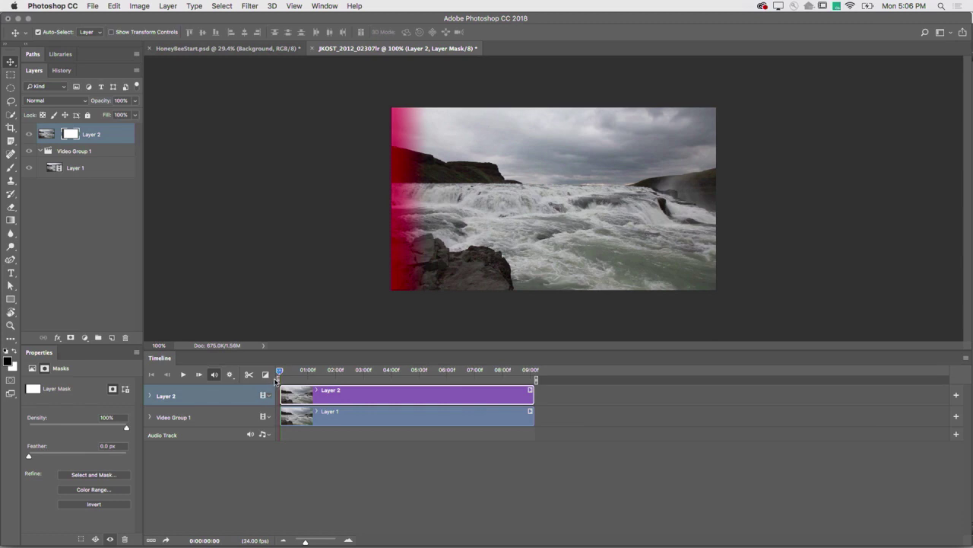
{"action": "left_click", "coordinate": [150, 396]}
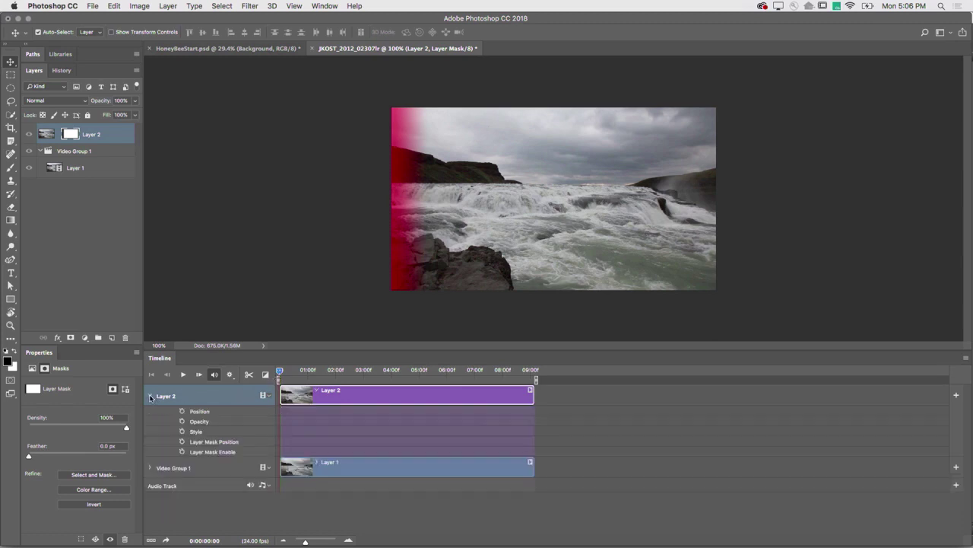
Keyframe Layer 2's mask position sweeping left to right, hide the overlay, and play.
{"action": "left_click", "coordinate": [182, 441]}
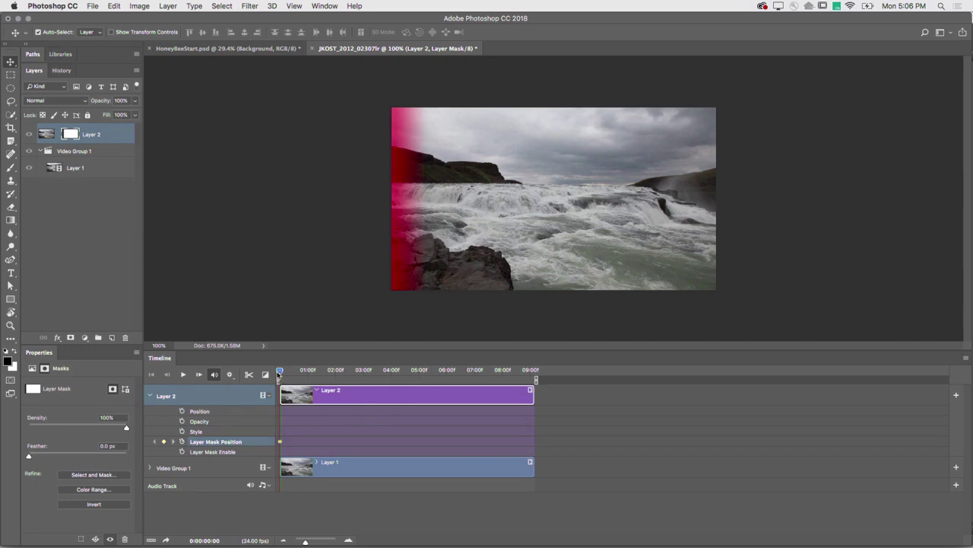
{"action": "left_click_drag", "start_coordinate": [279, 373], "coordinate": [529, 371]}
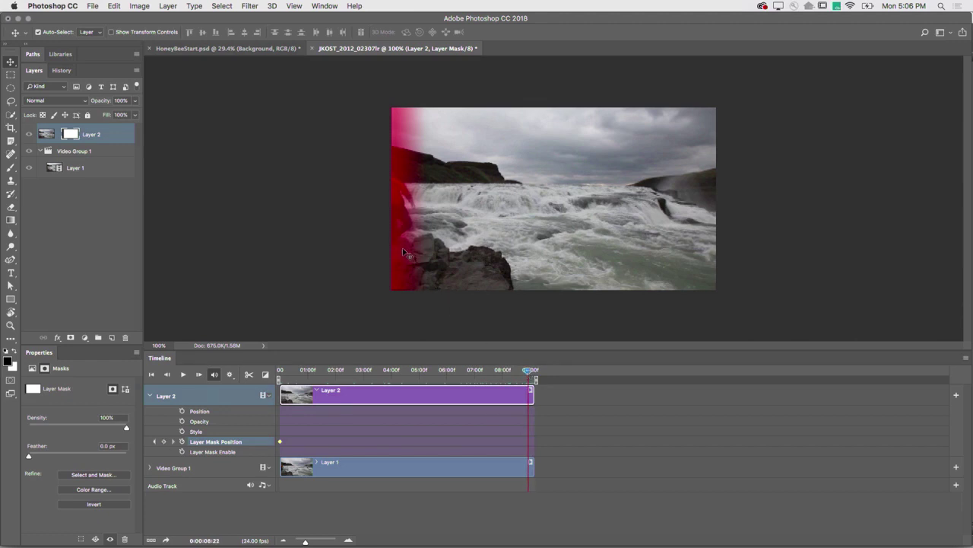
{"action": "left_click_drag", "start_coordinate": [404, 254], "coordinate": [712, 249]}
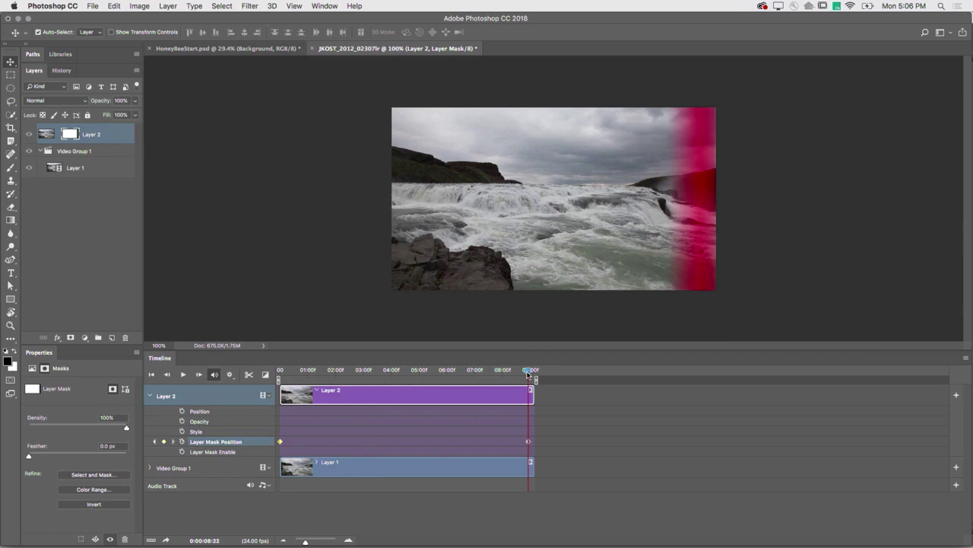
{"action": "left_click_drag", "start_coordinate": [528, 374], "coordinate": [270, 369]}
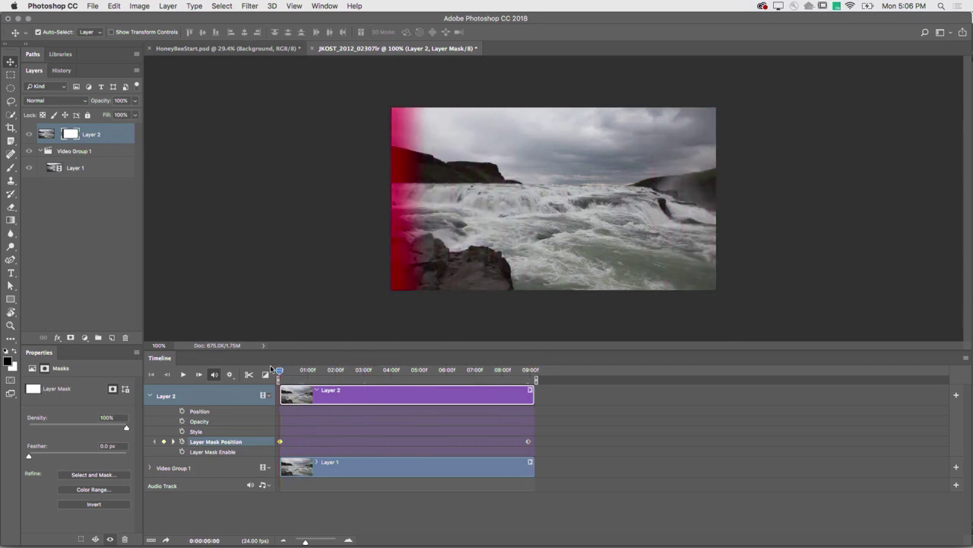
{"action": "key", "text": "backslash"}
{"action": "key", "text": "space"}
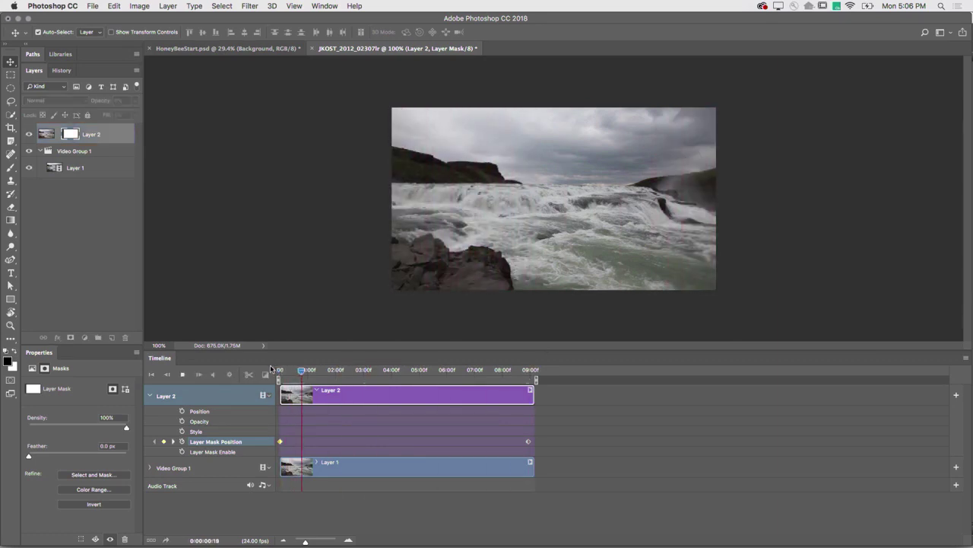